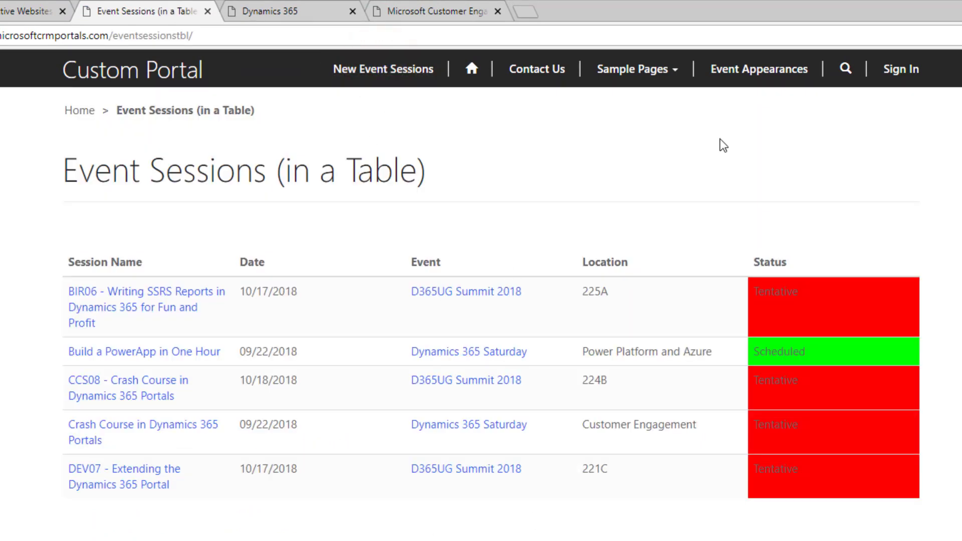
Examine the custom portal's home page and its Web Pages and Entity Lists records in the Dynamics 365 sandbox.
{"action": "left_click", "coordinate": [471, 68]}
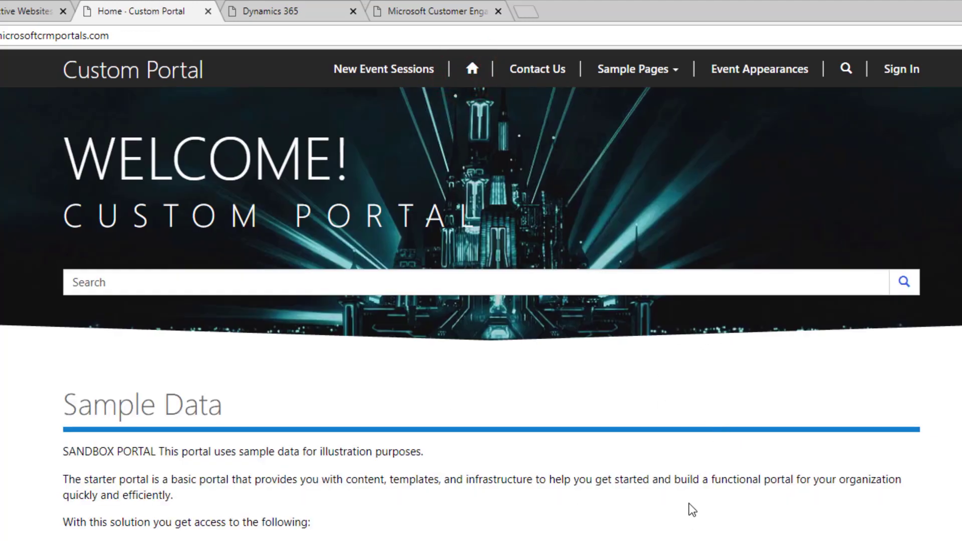
{"action": "left_click", "coordinate": [183, 12]}
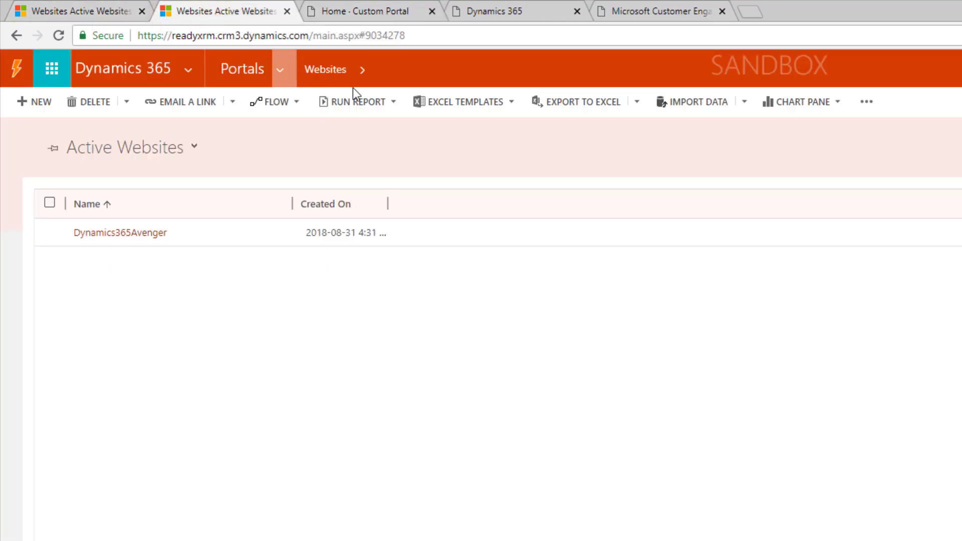
{"action": "left_click", "coordinate": [282, 72]}
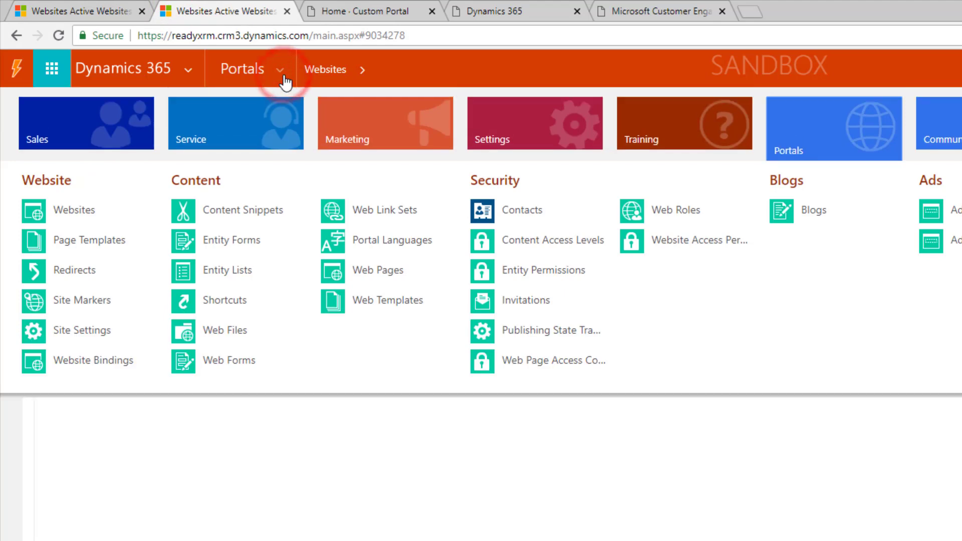
{"action": "left_click", "coordinate": [424, 274]}
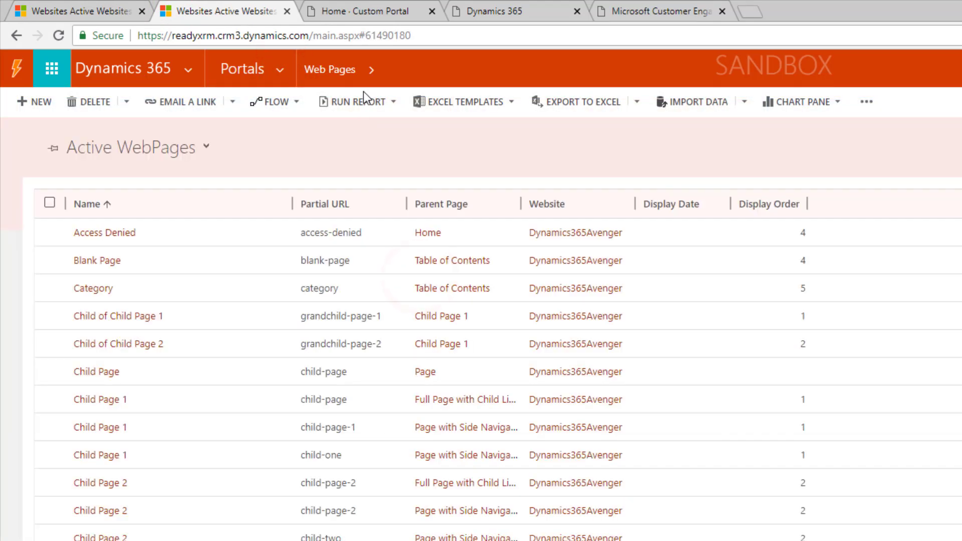
{"action": "left_click", "coordinate": [282, 72]}
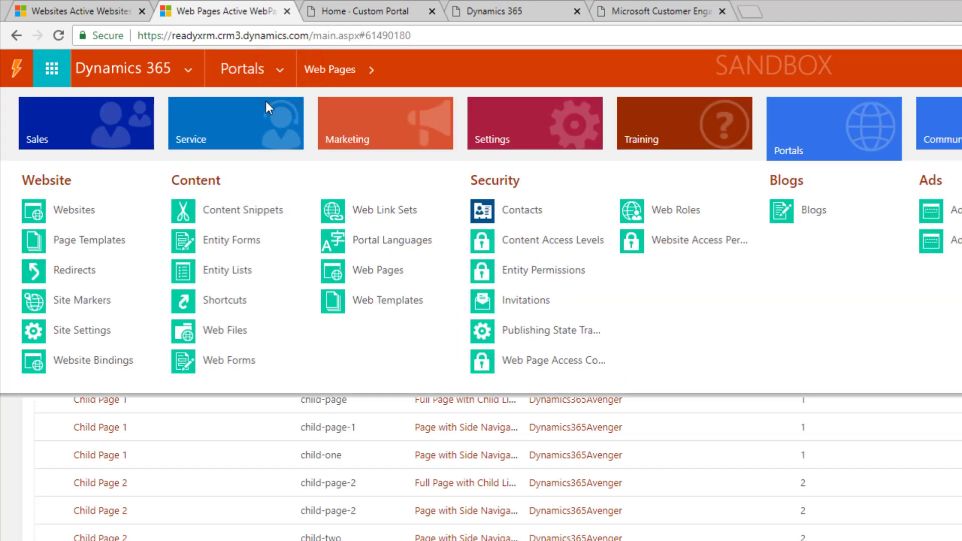
{"action": "left_click", "coordinate": [244, 269]}
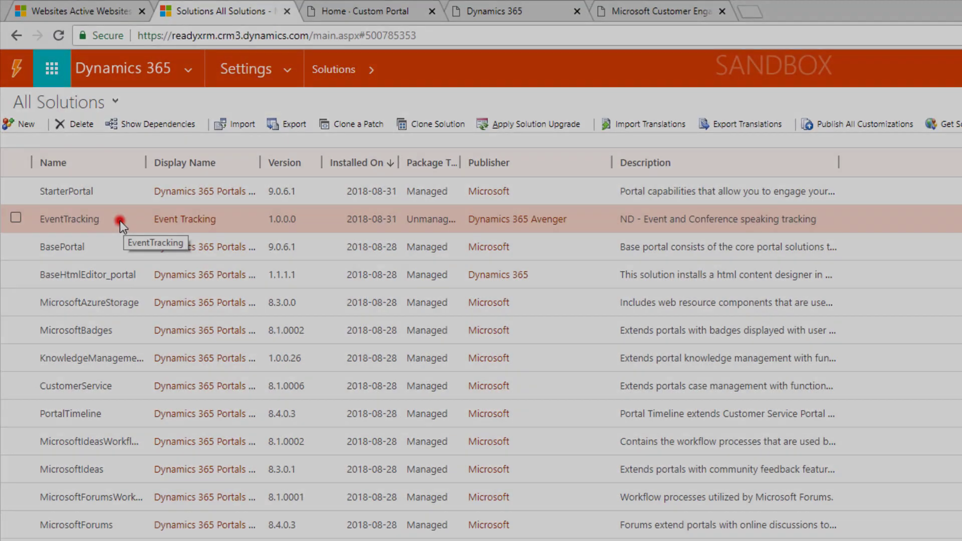
Examine the EventTracking entry in the sandbox's solutions list and switch to the other Dynamics 365 page.
{"action": "left_click", "coordinate": [119, 220]}
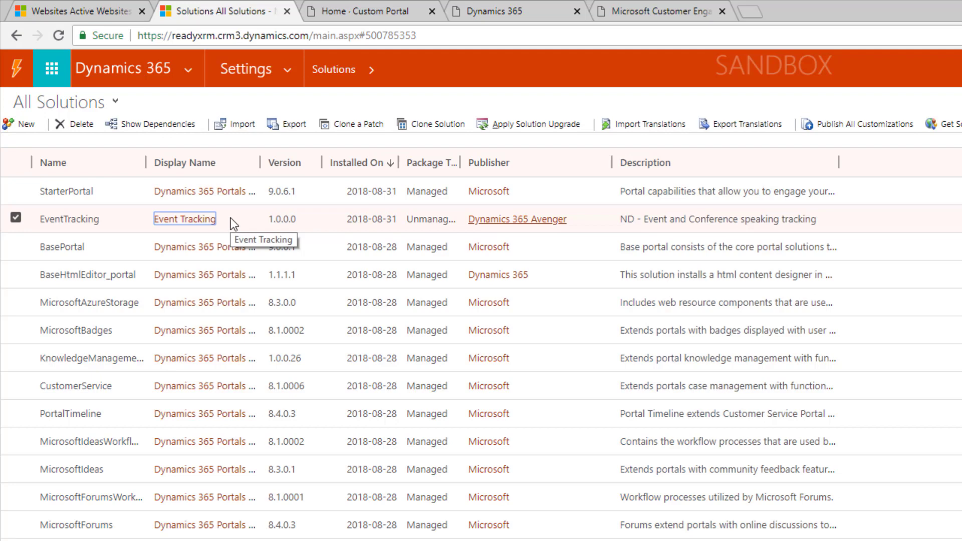
{"action": "left_click", "coordinate": [507, 10]}
{"action": "left_click", "coordinate": [109, 258]}
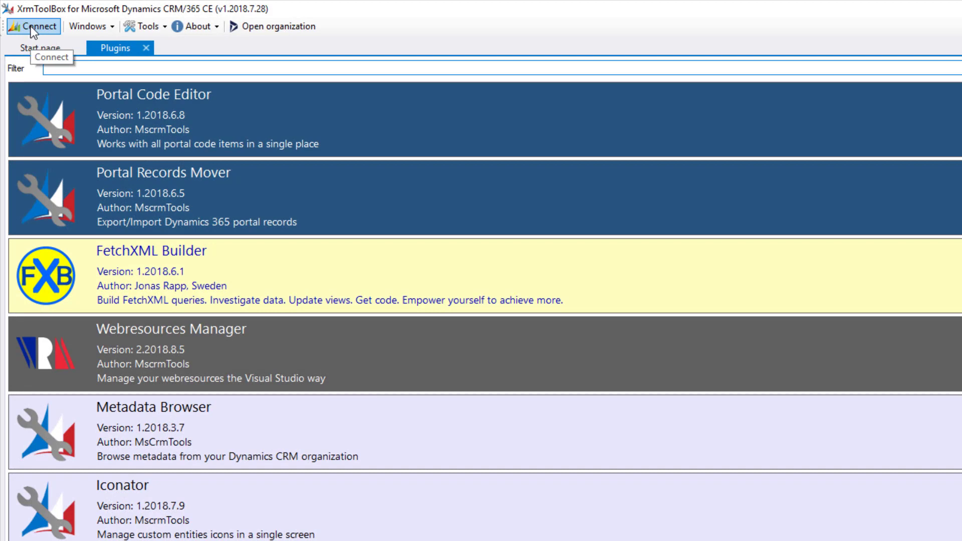
In XrmToolBox, connect to the ReadyXRM sandbox organization and open Portal Records Mover.
{"action": "left_click", "coordinate": [31, 26]}
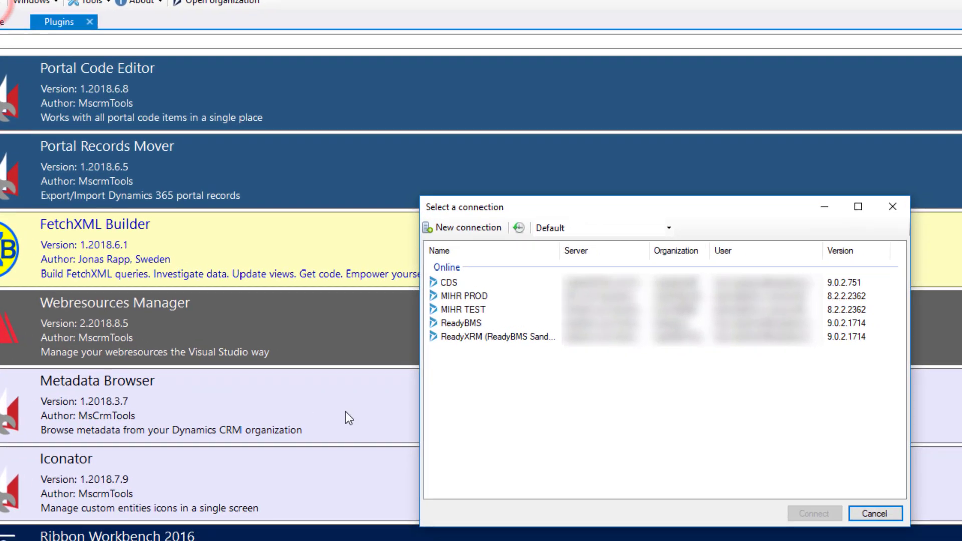
{"action": "left_click", "coordinate": [457, 337]}
{"action": "left_click", "coordinate": [820, 514]}
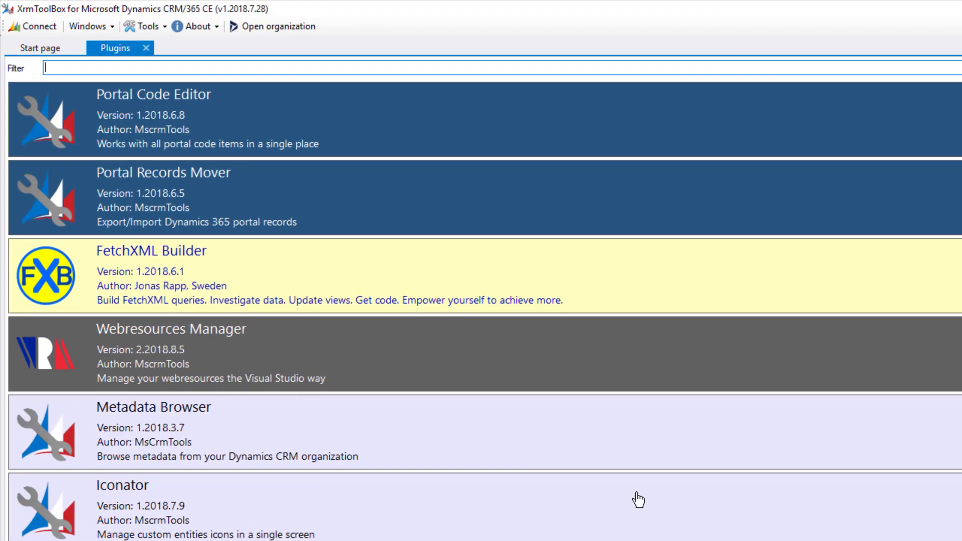
{"action": "left_click", "coordinate": [48, 203]}
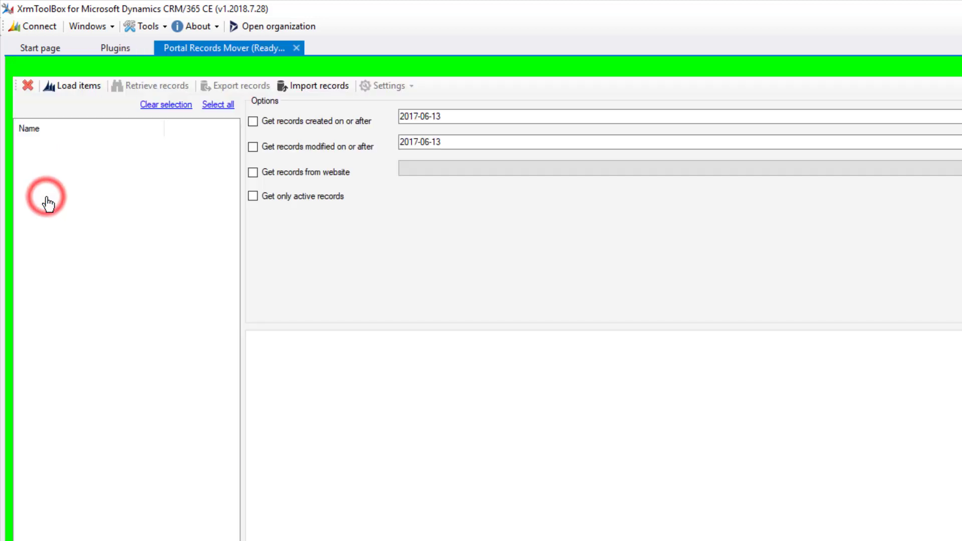
Load the portal items from the sandbox and select all of the listed entities.
{"action": "left_click", "coordinate": [82, 89]}
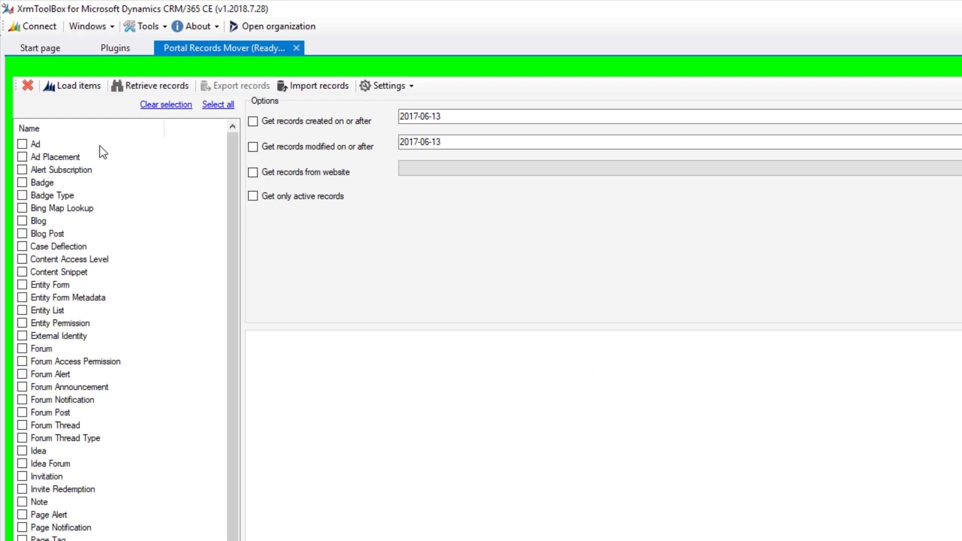
{"action": "left_click_drag", "start_coordinate": [236, 205], "coordinate": [199, 194]}
{"action": "left_click", "coordinate": [213, 106]}
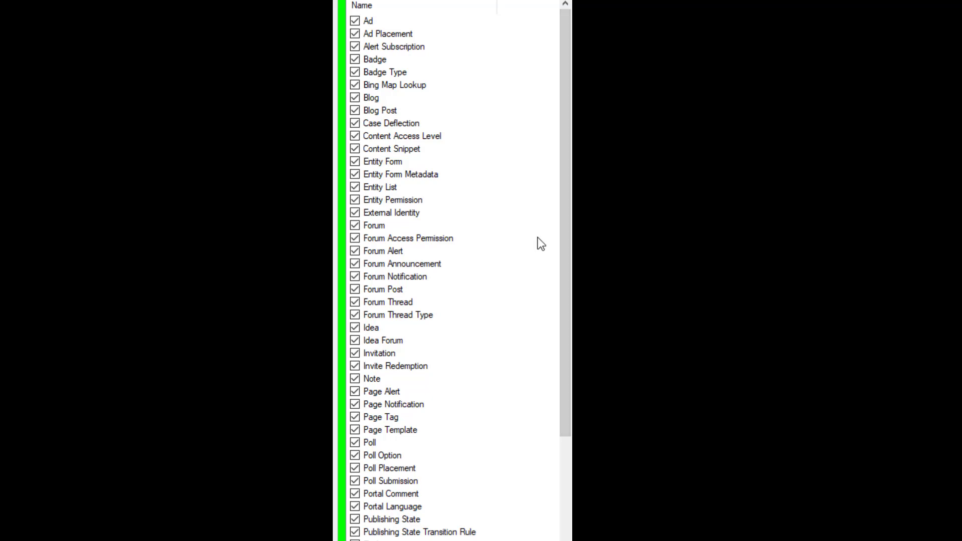
Exclude Forum Notification, Page Notification, Invitation and Note from the selected entities.
{"action": "left_click", "coordinate": [354, 278]}
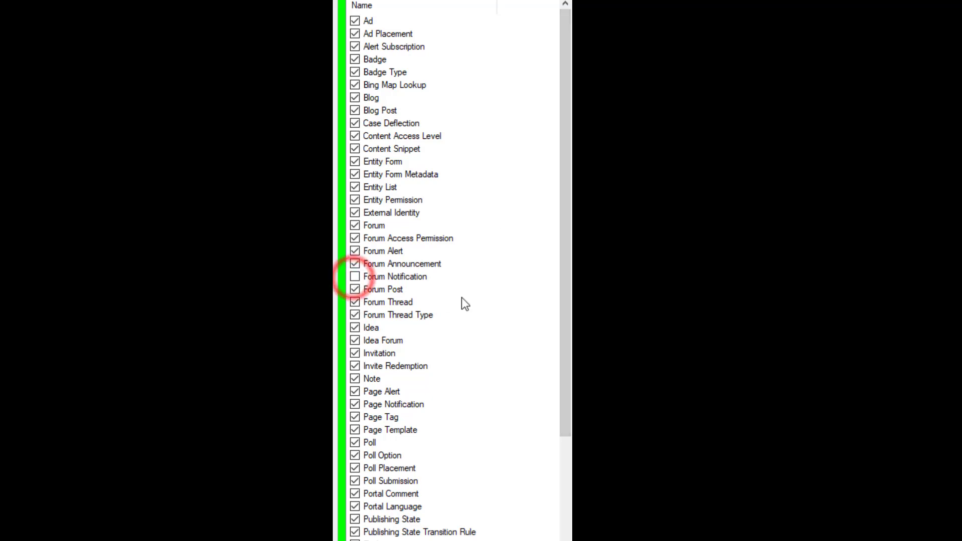
{"action": "left_click", "coordinate": [355, 404]}
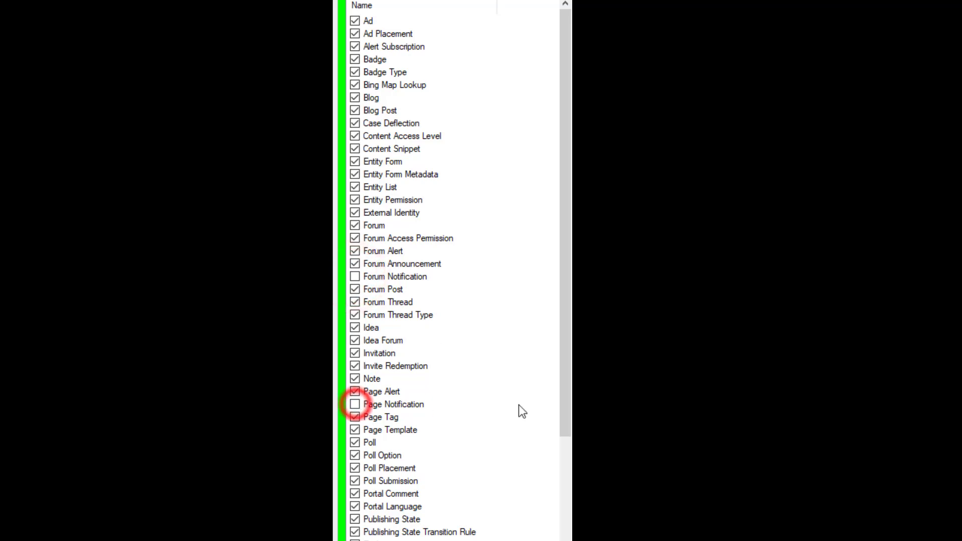
{"action": "left_click", "coordinate": [355, 353]}
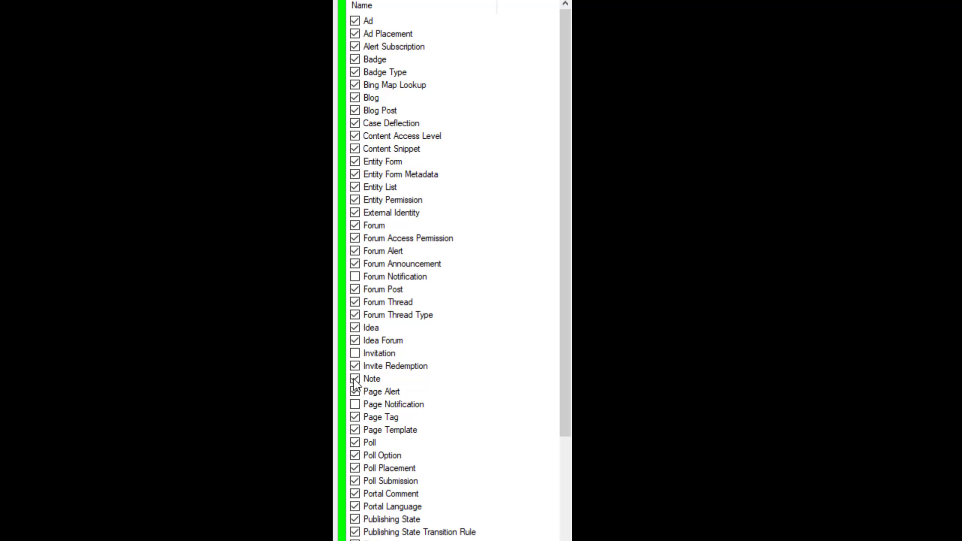
{"action": "scroll", "coordinate": [513, 420], "scroll_direction": "down", "scroll_amount": 7}
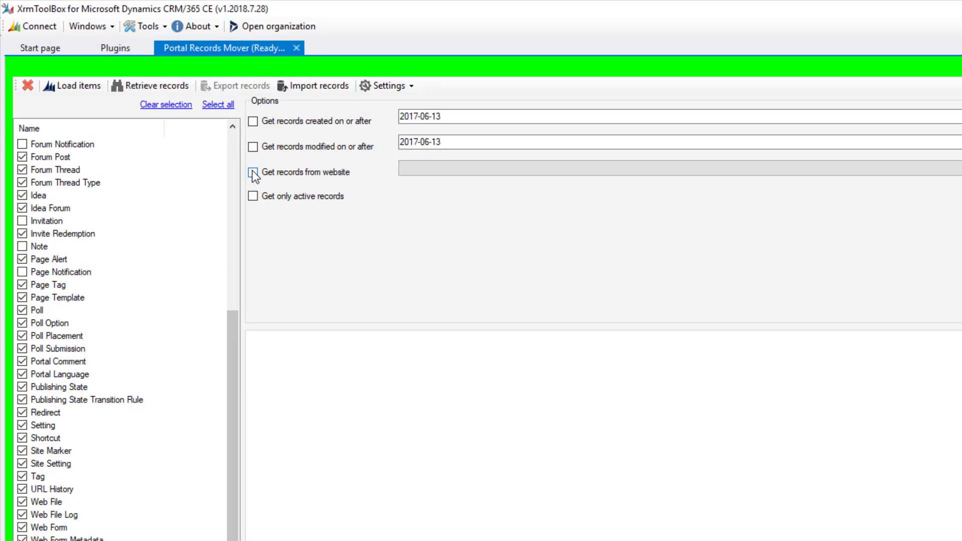
Limit the options to active records from the Dynamics365Avenger website and retrieve the records.
{"action": "left_click", "coordinate": [253, 172]}
{"action": "left_click", "coordinate": [430, 168]}
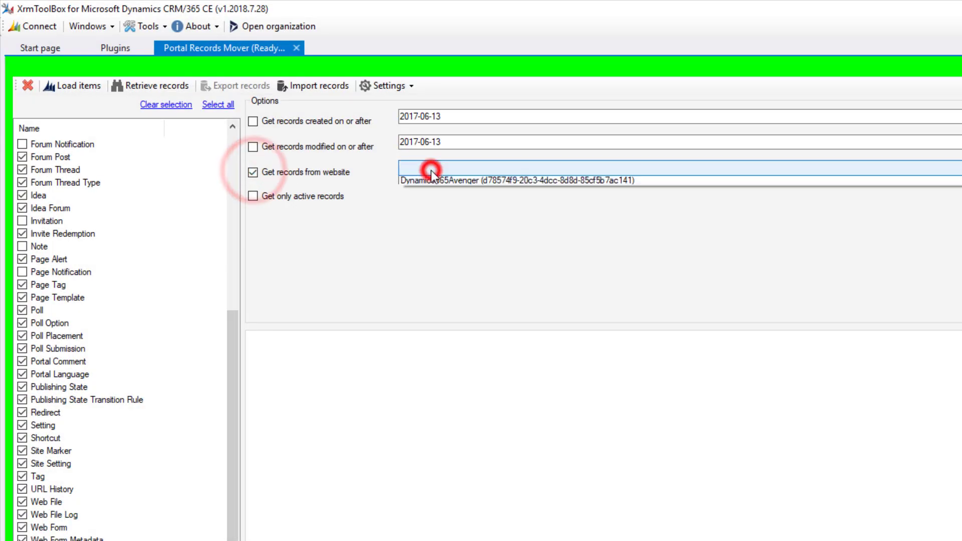
{"action": "left_click", "coordinate": [458, 182]}
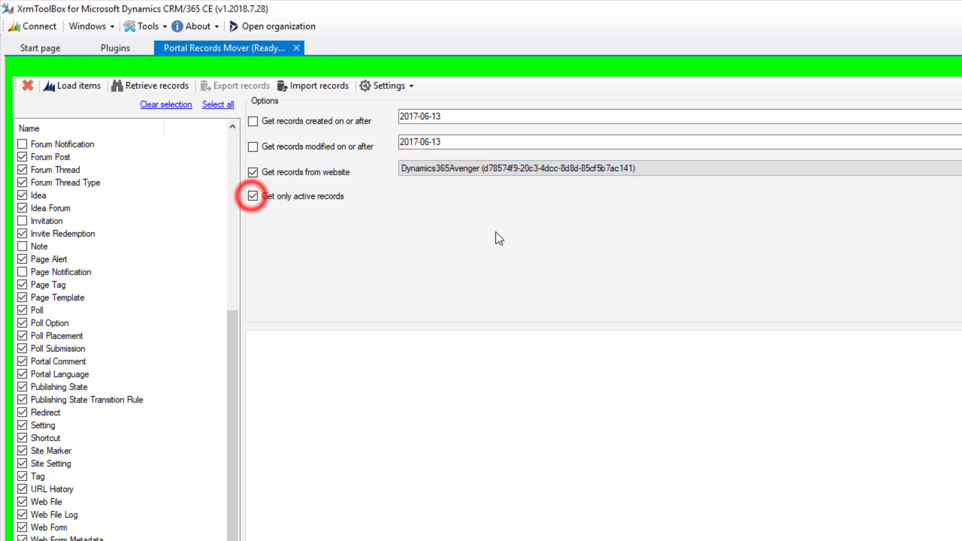
{"action": "left_click", "coordinate": [150, 86]}
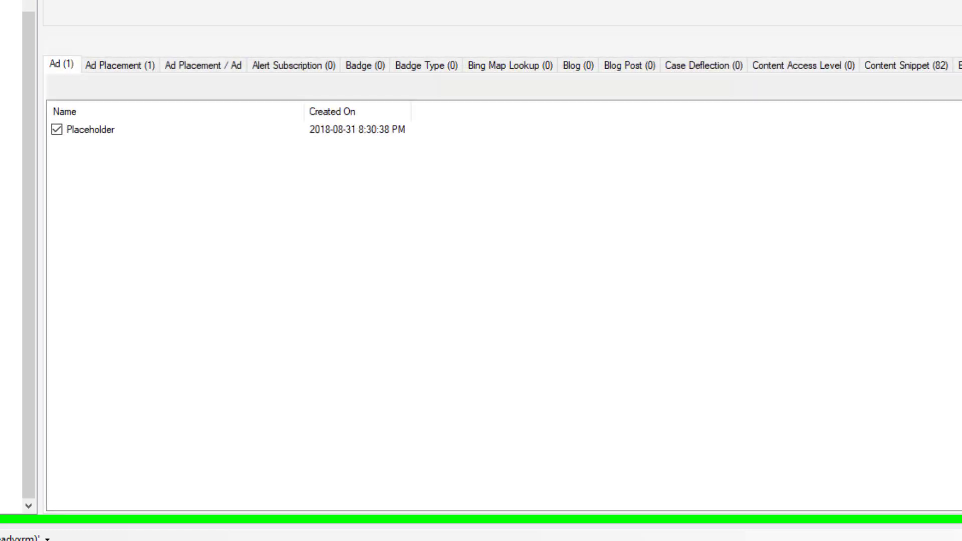
Review the retrieved Ad Placement and Content Snippet records, trying out exclusion of About Footer and Account/ChangeEmail/EmailLabel.
{"action": "left_click", "coordinate": [120, 66]}
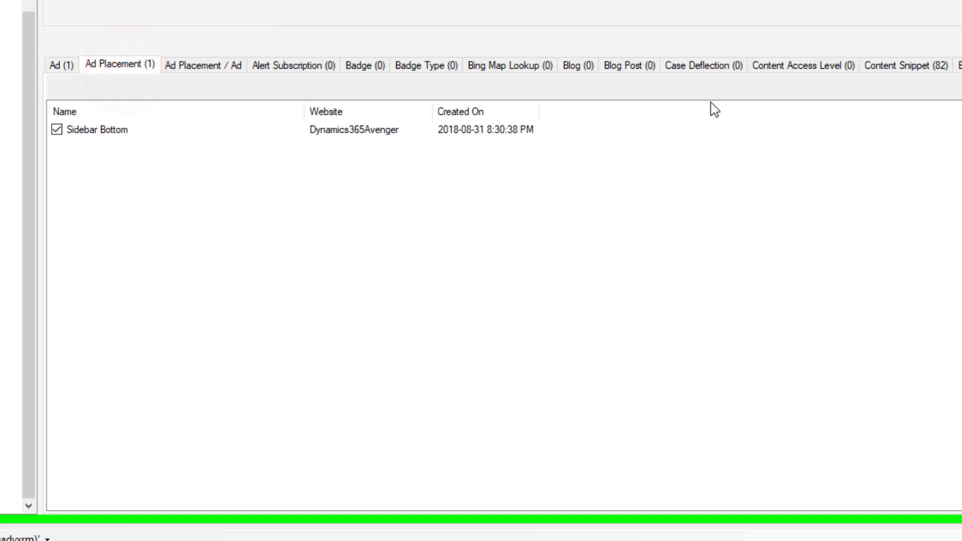
{"action": "left_click", "coordinate": [904, 65]}
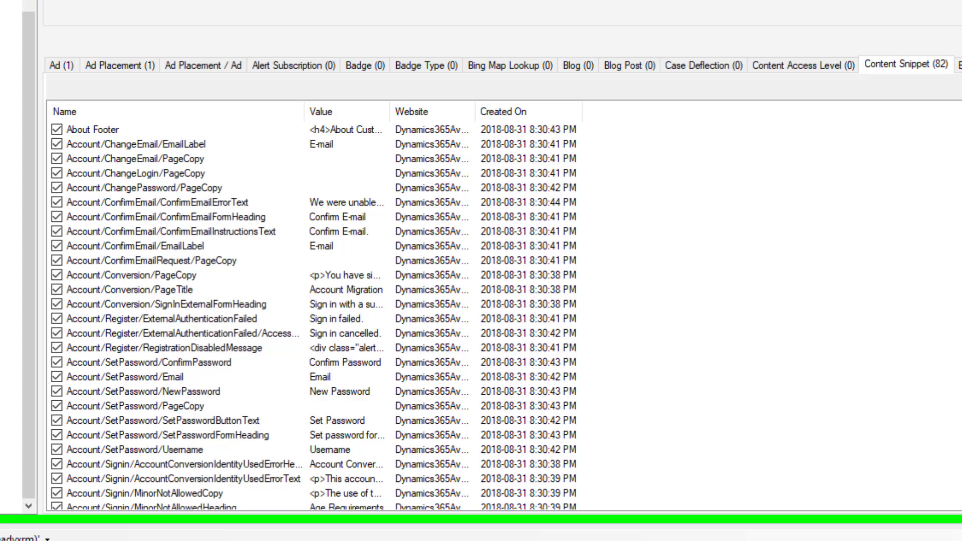
{"action": "left_click", "coordinate": [57, 129]}
{"action": "left_click", "coordinate": [56, 144]}
{"action": "left_click", "coordinate": [57, 130]}
{"action": "left_click", "coordinate": [57, 144]}
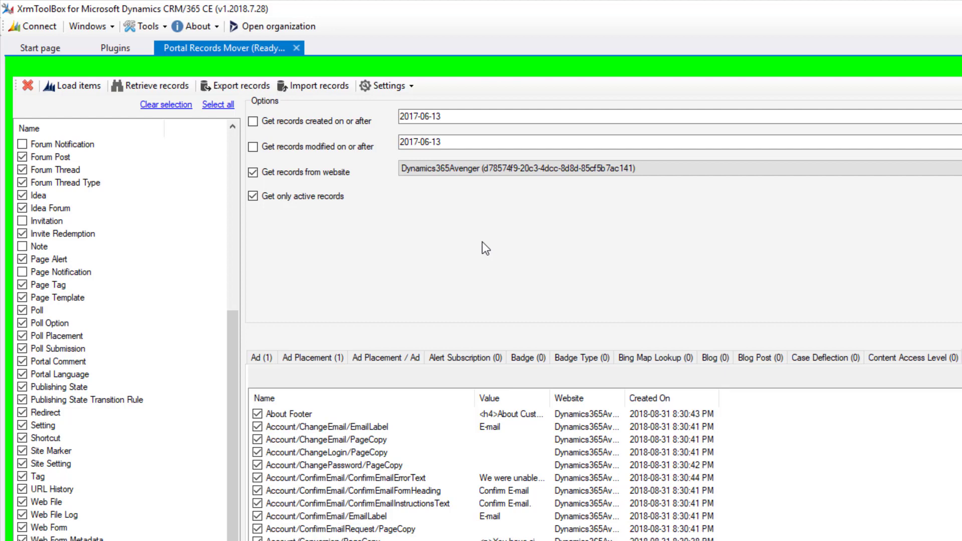
Export the retrieved portal records to portaldata.xml in the ROA folder, replacing the existing file.
{"action": "left_click", "coordinate": [249, 86]}
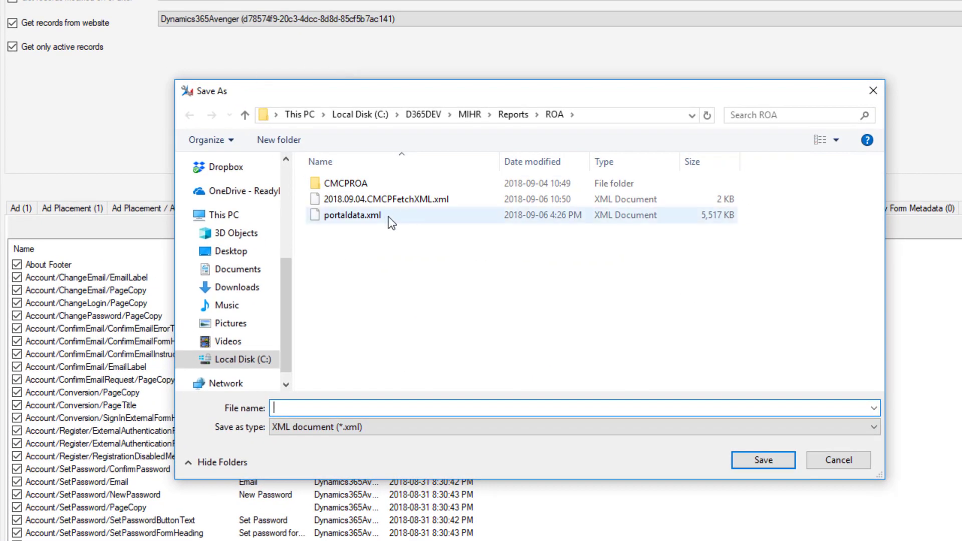
{"action": "left_click", "coordinate": [389, 217]}
{"action": "left_click", "coordinate": [758, 458]}
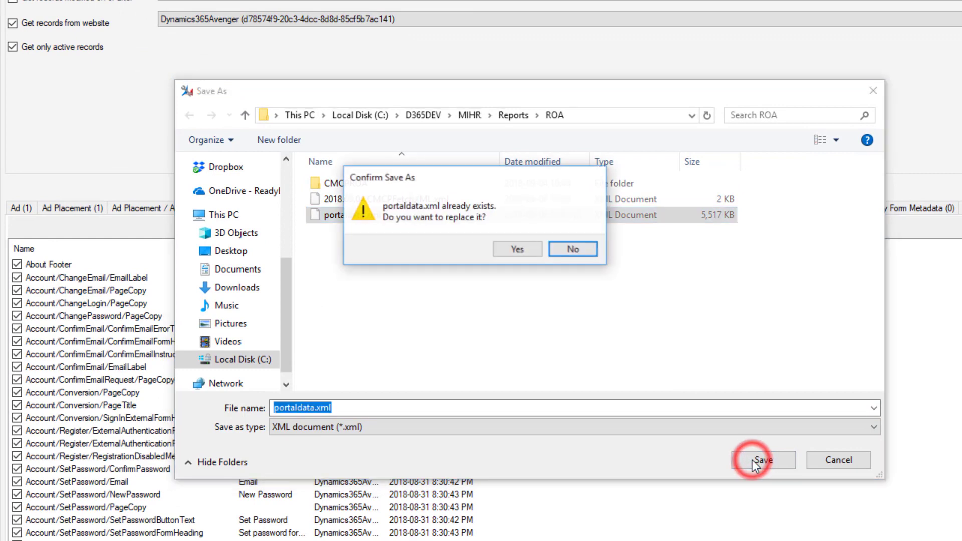
{"action": "left_click", "coordinate": [517, 249]}
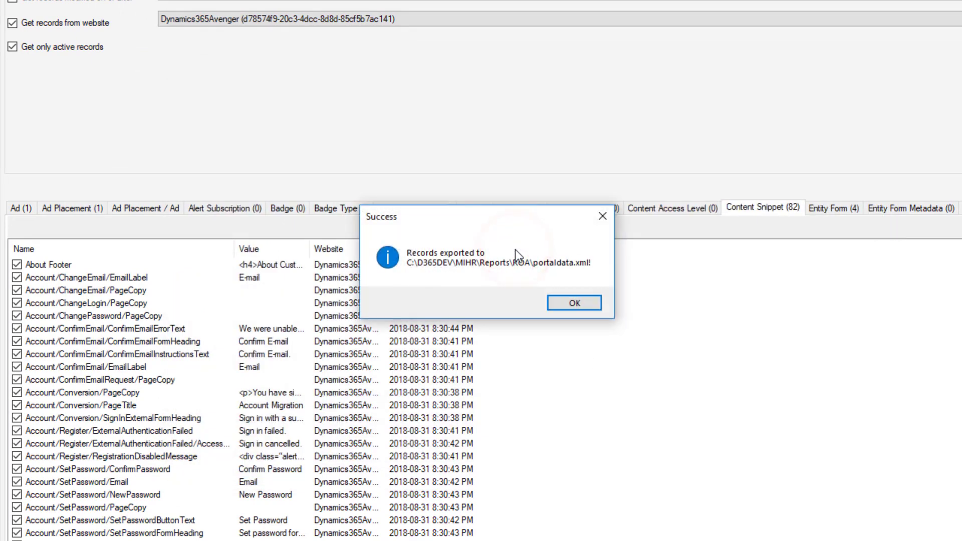
{"action": "left_click", "coordinate": [574, 303]}
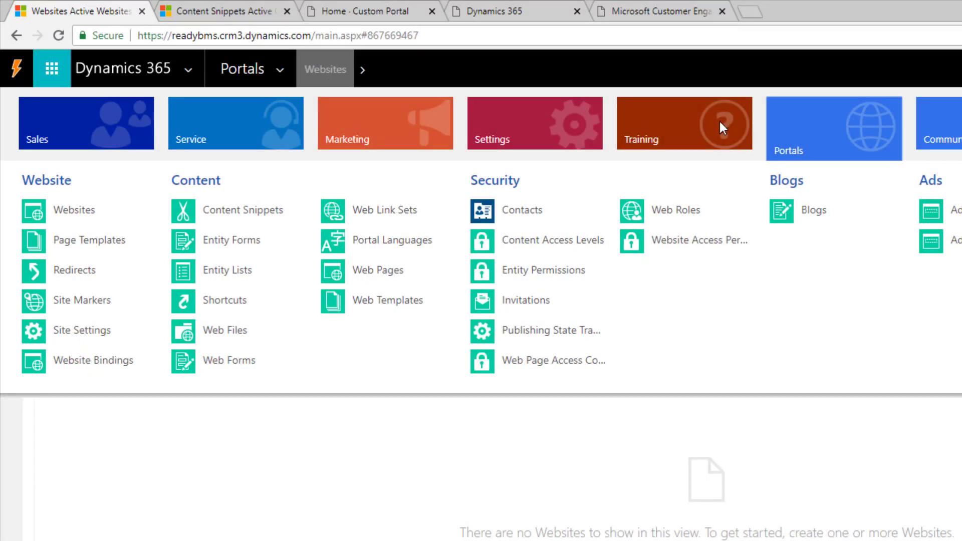
Check the Websites list in the target Dynamics 365 organization, and open Portal Records Mover in XrmToolBox connected to ReadyBMS.
{"action": "left_click", "coordinate": [73, 220]}
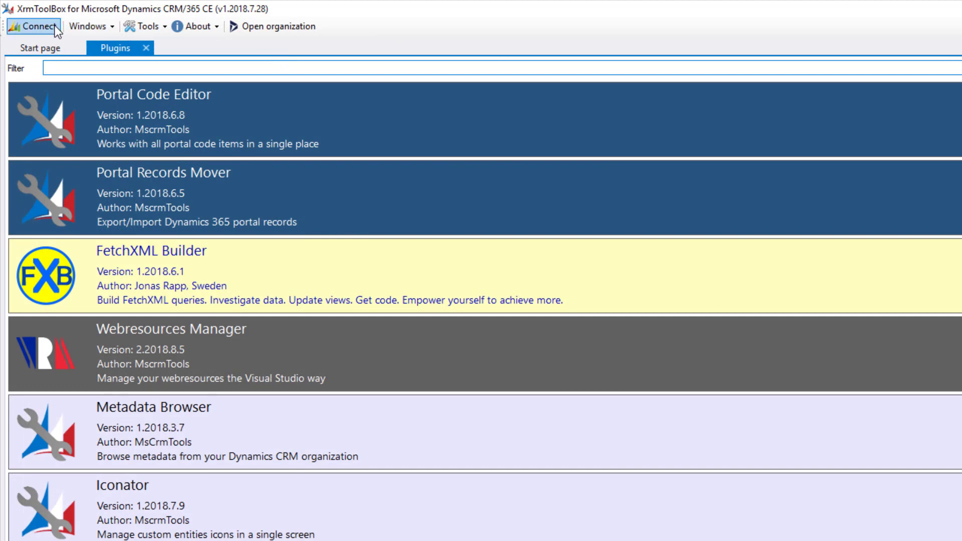
{"action": "left_click", "coordinate": [34, 27]}
{"action": "left_click", "coordinate": [530, 349]}
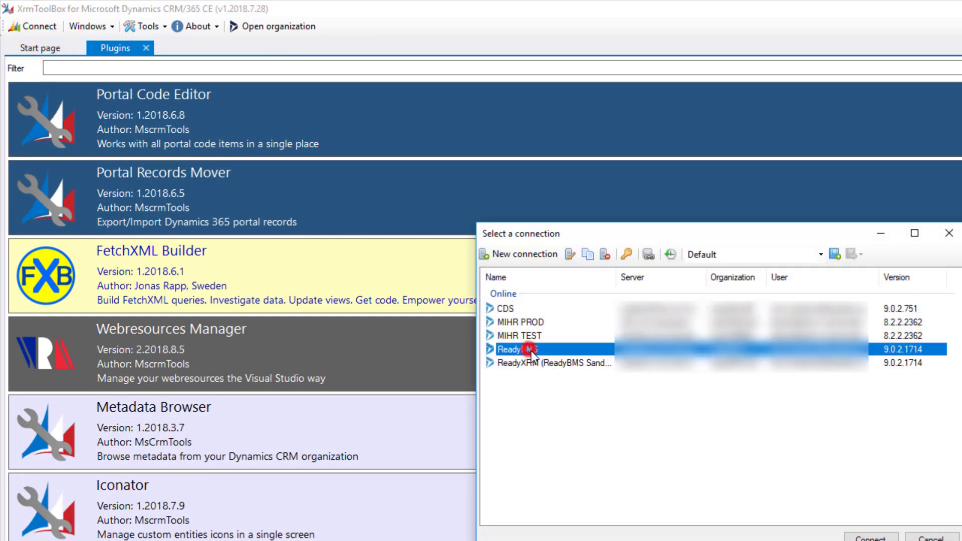
{"action": "left_click", "coordinate": [871, 537]}
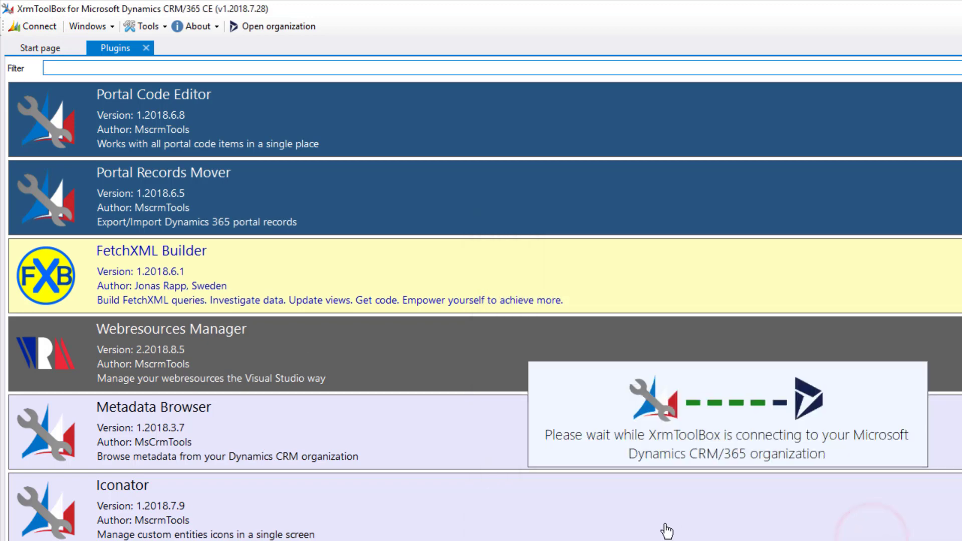
{"action": "left_click", "coordinate": [157, 185]}
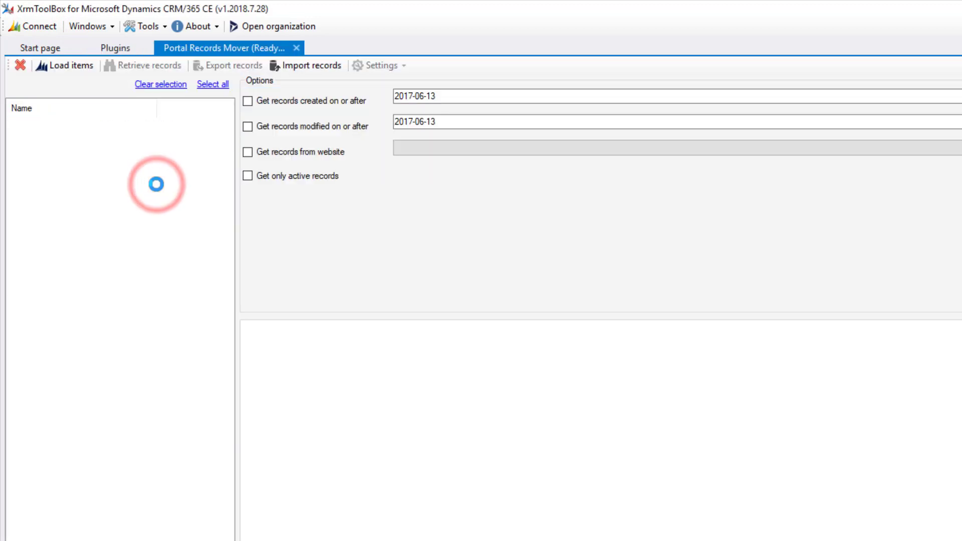
Import the portal records from portaldata.xml in the ROA folder, agreeing to deactivate the web page plugin steps during the import.
{"action": "left_click", "coordinate": [315, 70]}
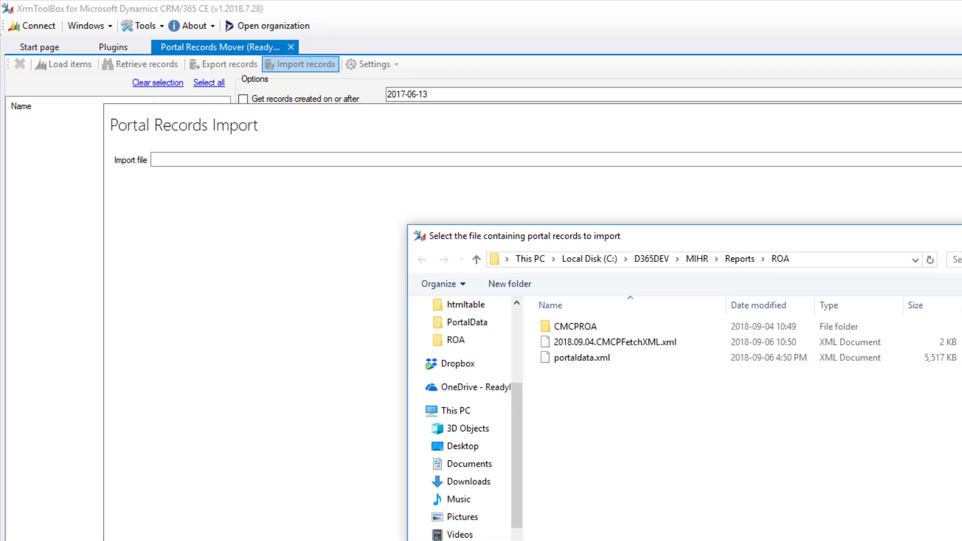
{"action": "left_click", "coordinate": [582, 359]}
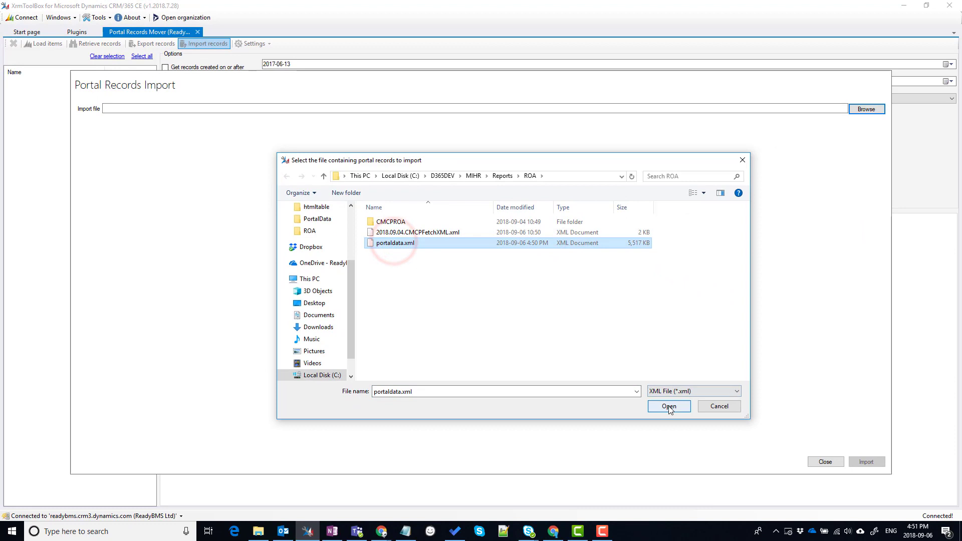
{"action": "left_click", "coordinate": [669, 406]}
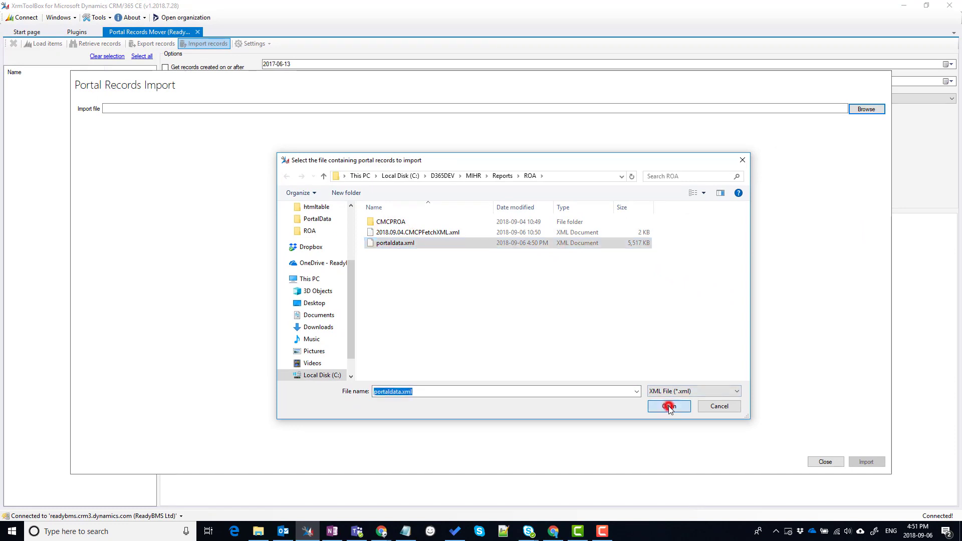
{"action": "key", "text": "Return"}
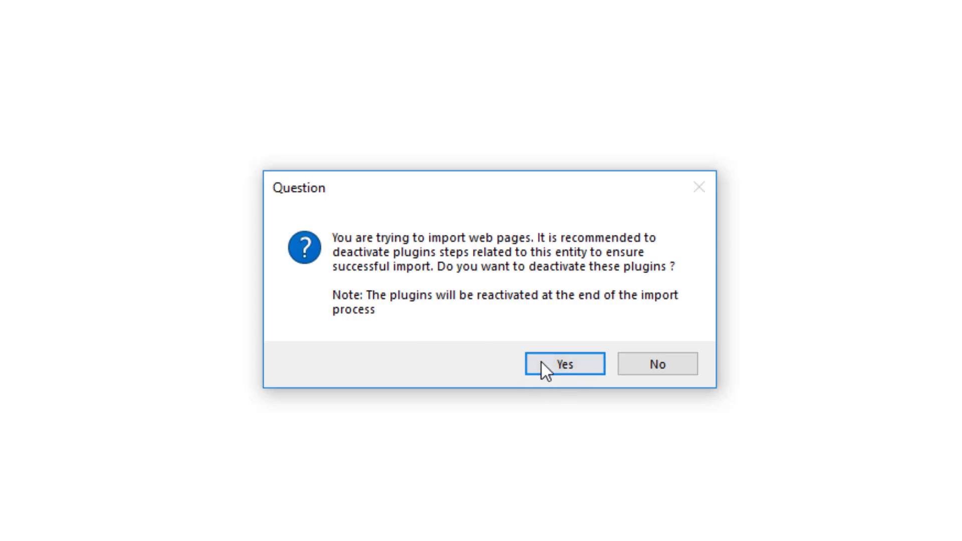
{"action": "left_click", "coordinate": [555, 364]}
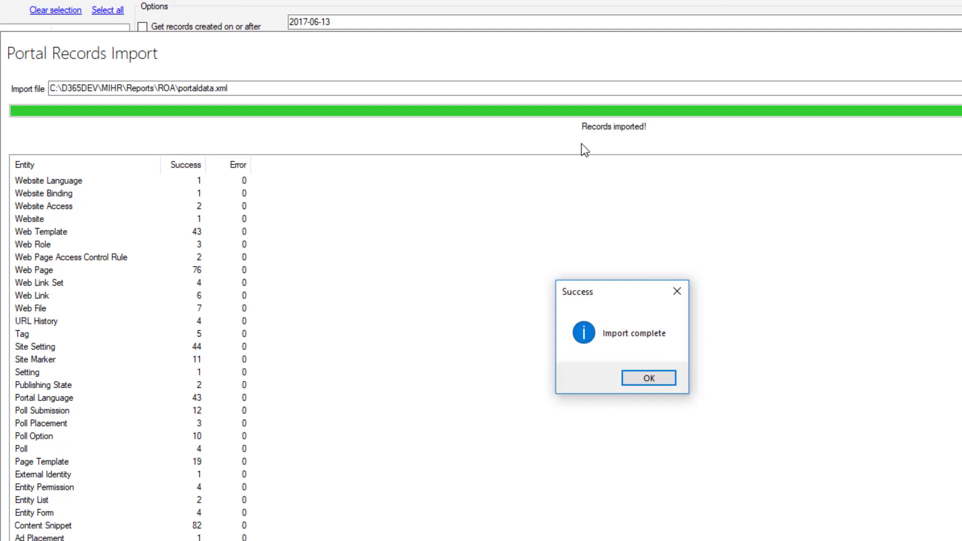
{"action": "left_click", "coordinate": [649, 379]}
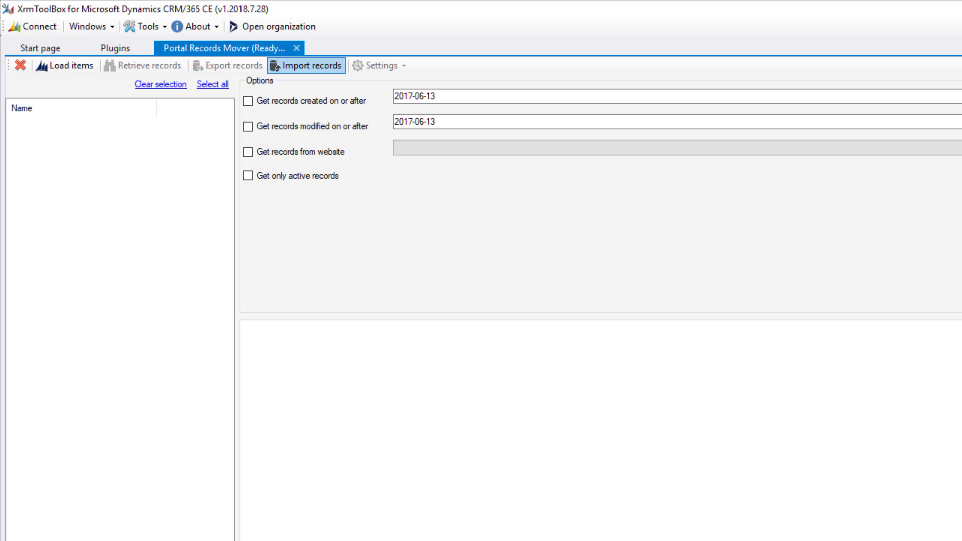
Refresh the Websites list in the ReadyBMS organization and check the imported website and the Active Entity Forms.
{"action": "left_click", "coordinate": [752, 540]}
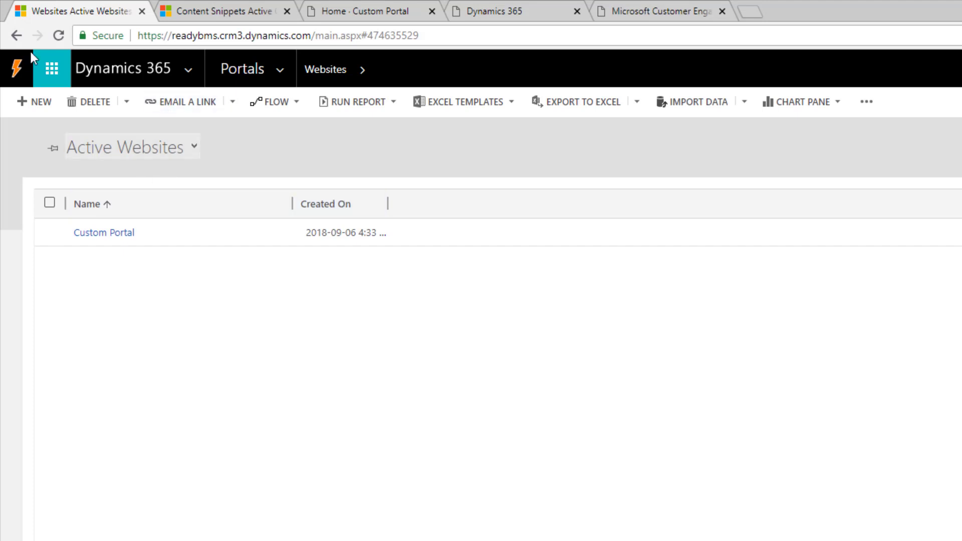
{"action": "left_click", "coordinate": [58, 35]}
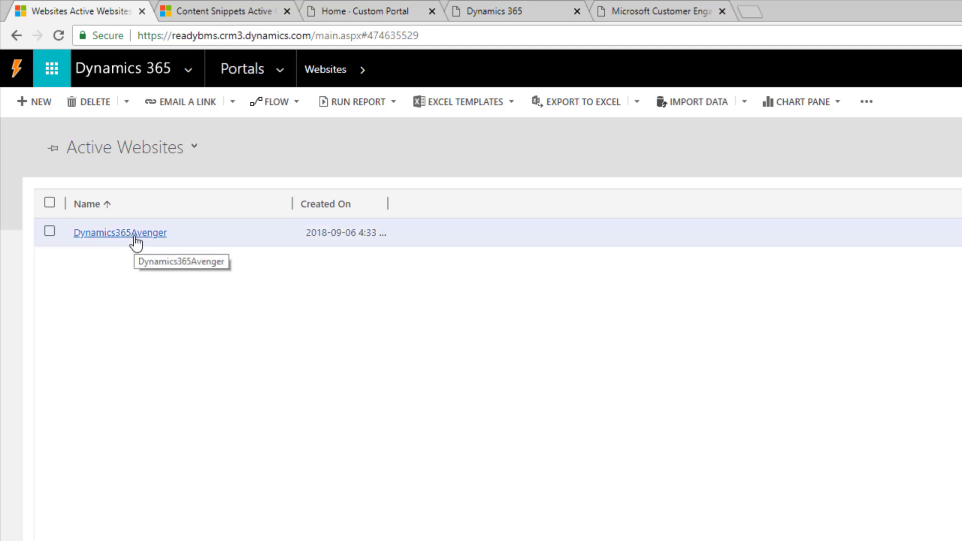
{"action": "left_click", "coordinate": [361, 70]}
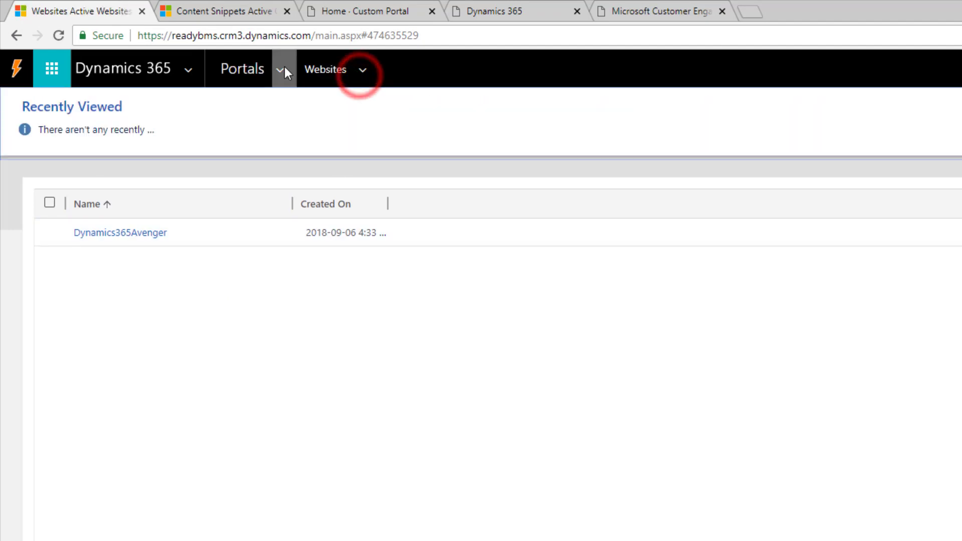
{"action": "left_click", "coordinate": [280, 70]}
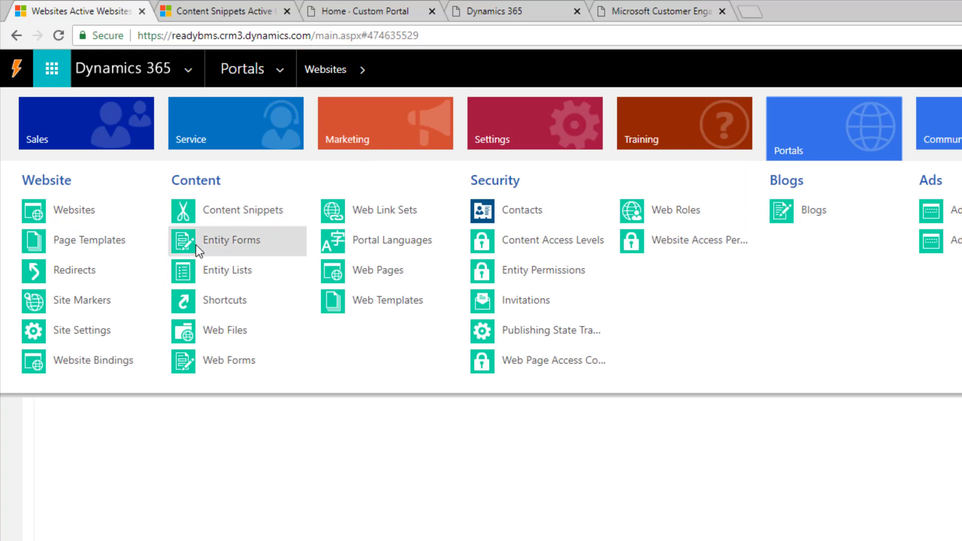
{"action": "left_click", "coordinate": [245, 244]}
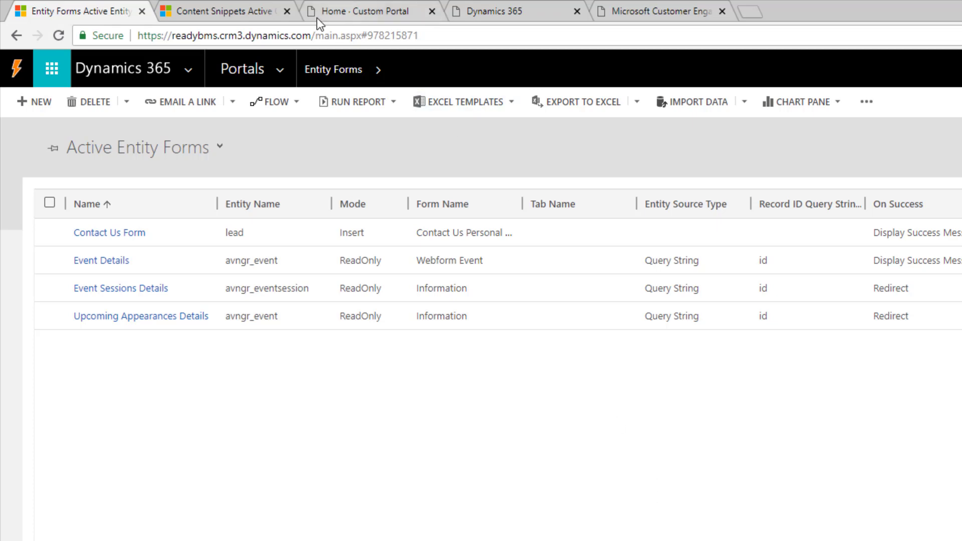
Create and save a content snippet in the ReadyXRM sandbox with name and display name test, website Dynamics365Avenger and value tsest.
{"action": "left_click", "coordinate": [257, 14]}
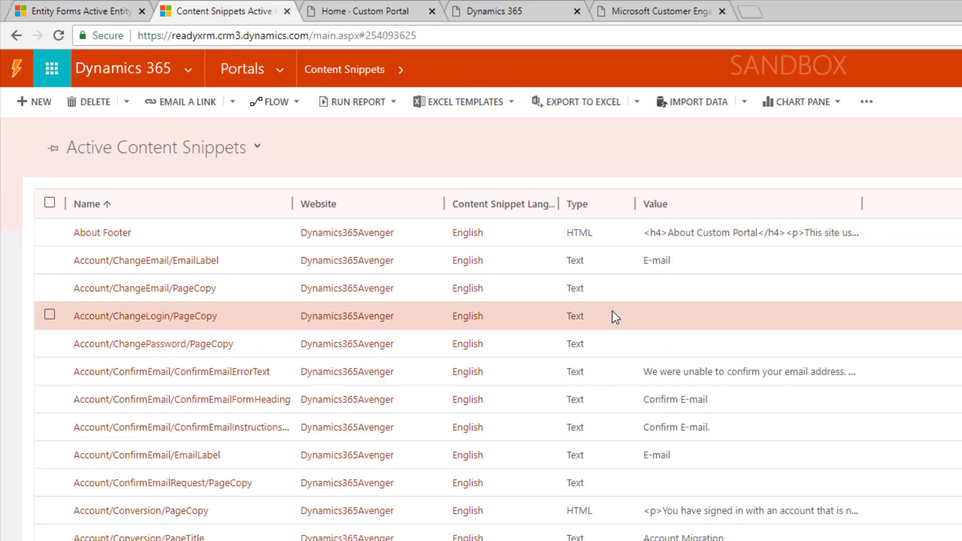
{"action": "left_click", "coordinate": [40, 104]}
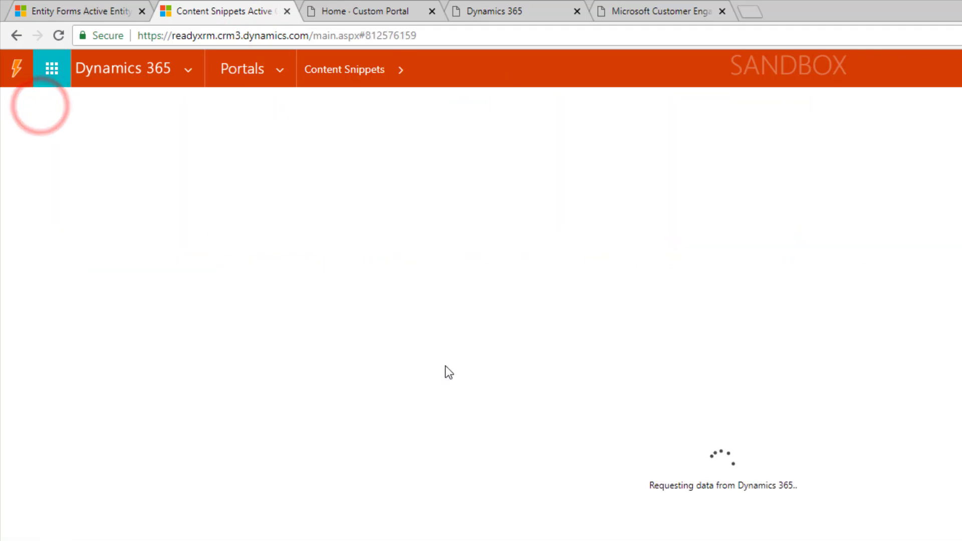
{"action": "left_click", "coordinate": [337, 227]}
{"action": "type", "text": "test"}
{"action": "left_click", "coordinate": [337, 260]}
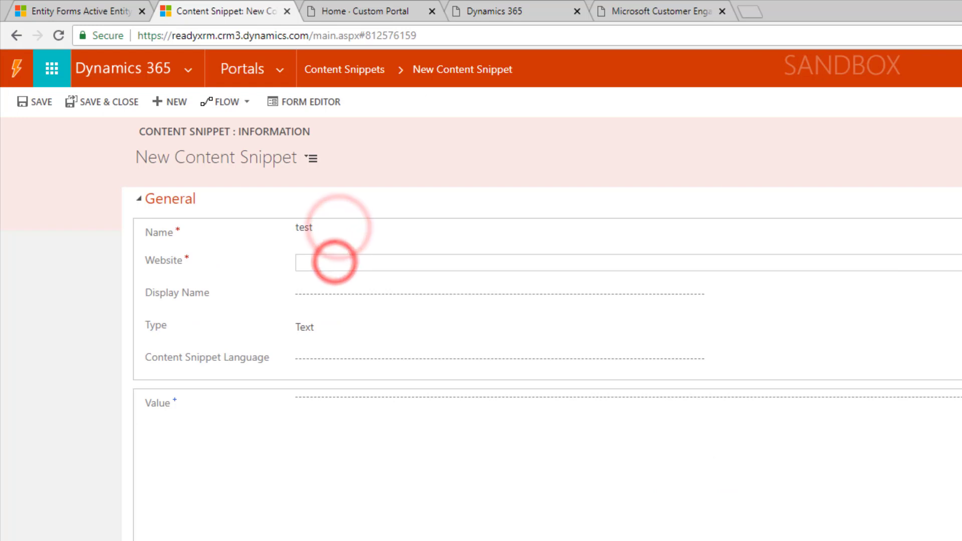
{"action": "left_click", "coordinate": [365, 282]}
{"action": "left_click", "coordinate": [334, 294]}
{"action": "type", "text": "test"}
{"action": "left_click", "coordinate": [327, 406]}
{"action": "type", "text": "tsest"}
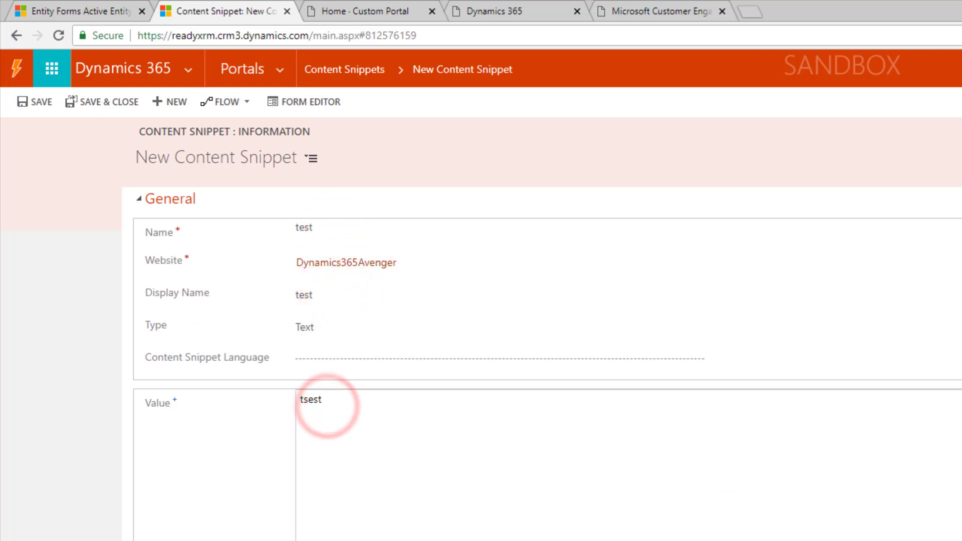
{"action": "key", "text": "ctrl+s"}
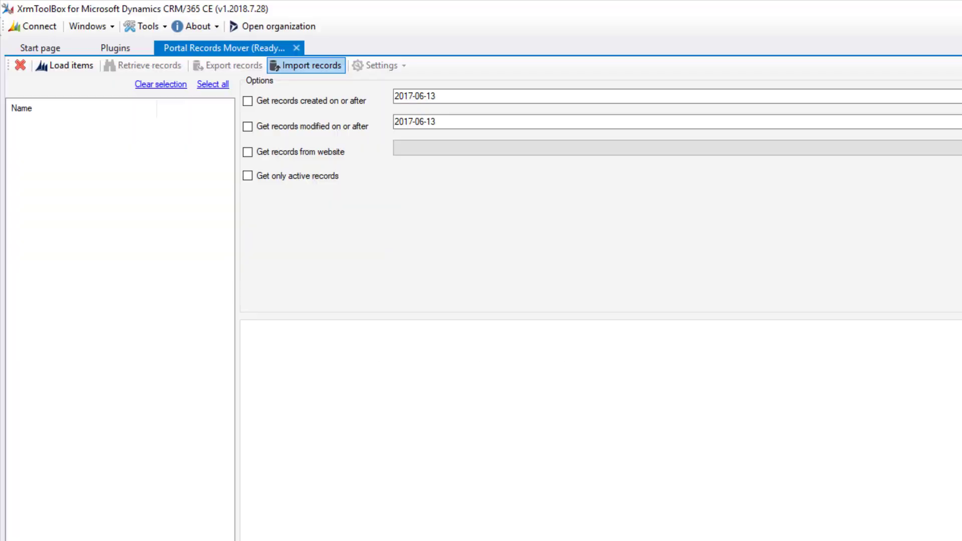
Connect Portal Records Mover in XrmToolBox to the ReadyXRM sandbox and select all portal entities.
{"action": "left_click", "coordinate": [40, 25]}
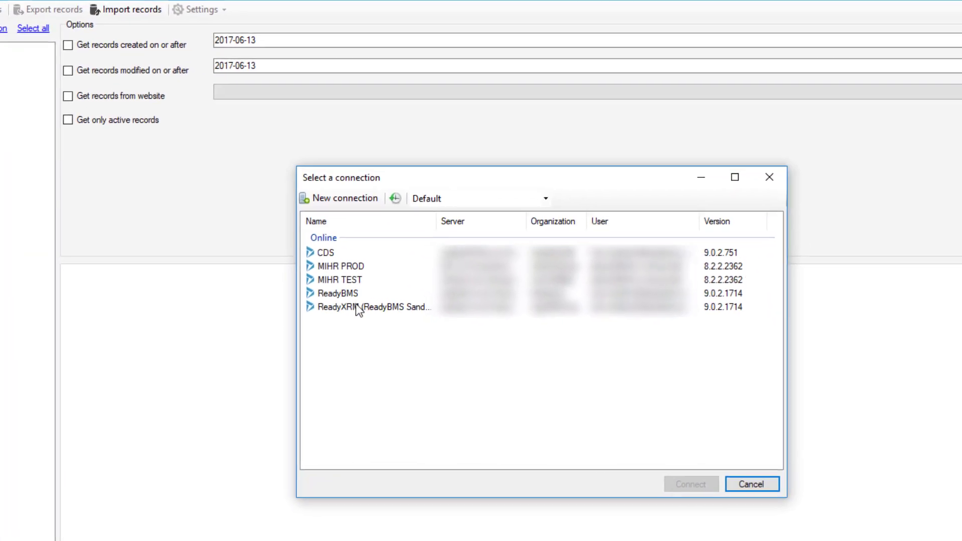
{"action": "left_click", "coordinate": [531, 362]}
{"action": "left_click", "coordinate": [686, 483]}
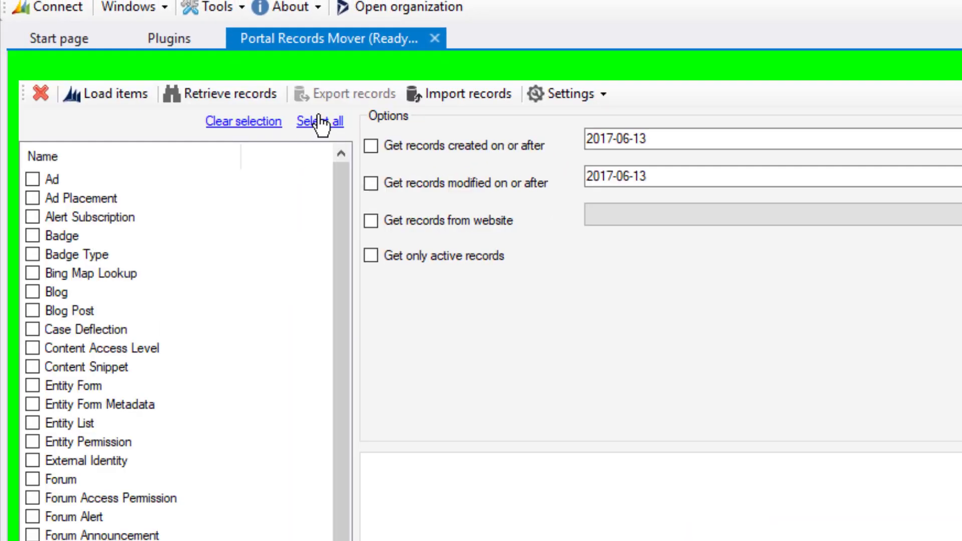
{"action": "left_click", "coordinate": [319, 122]}
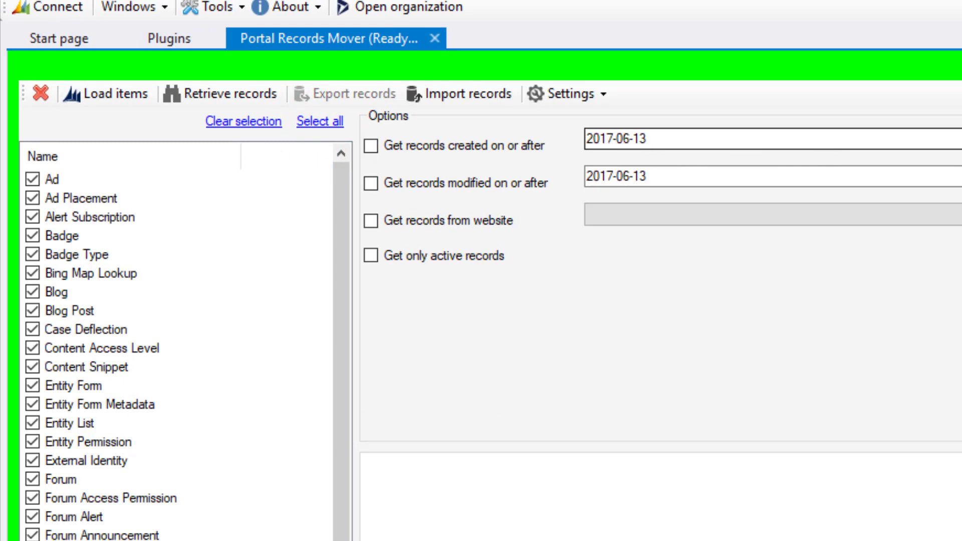
Limit the retrieval to records created on or after 2018-09-05.
{"action": "left_click", "coordinate": [372, 146]}
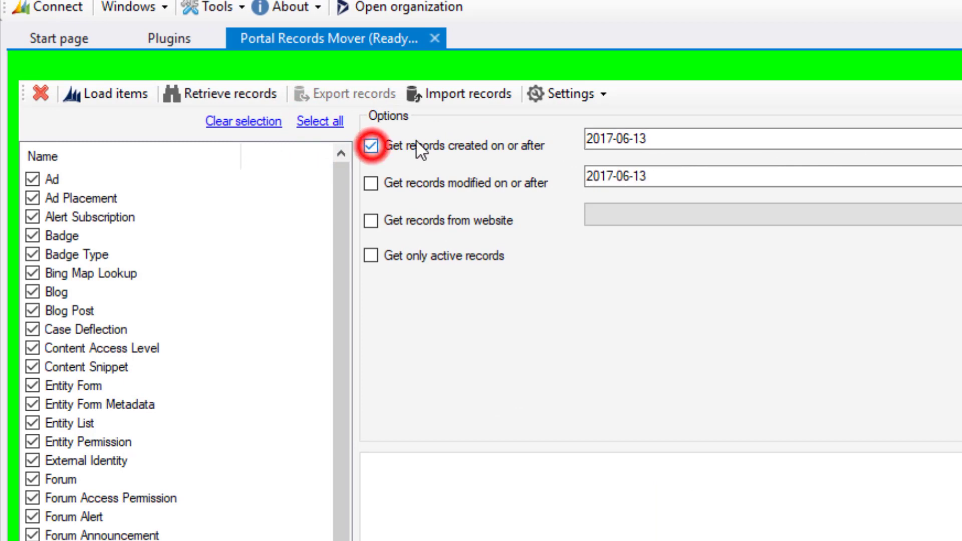
{"action": "left_click", "coordinate": [641, 138]}
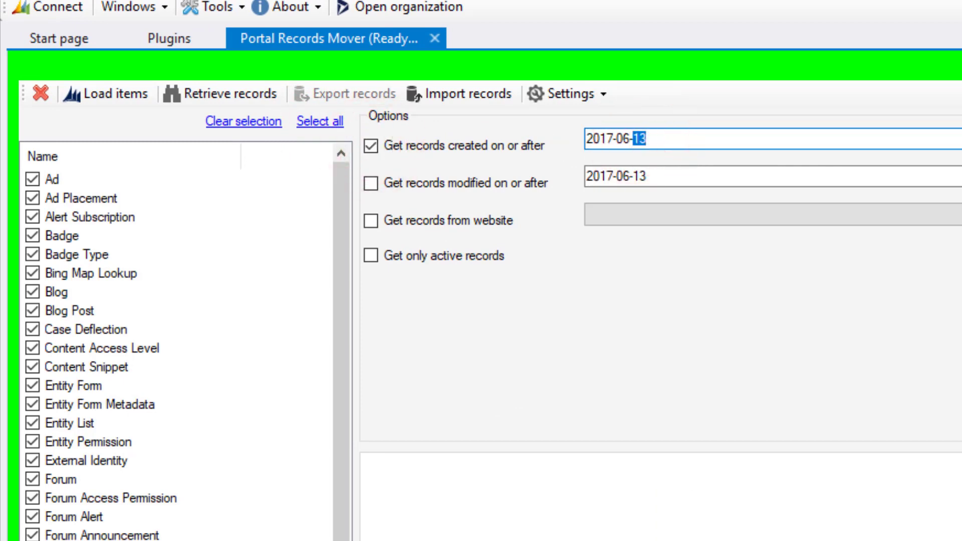
{"action": "key", "text": "alt+Down"}
{"action": "left_click", "coordinate": [695, 168]}
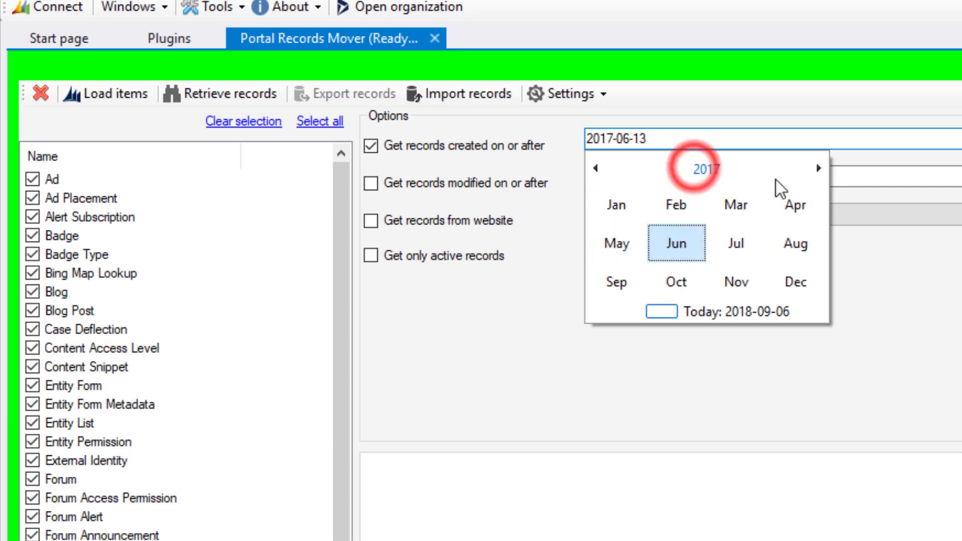
{"action": "left_click", "coordinate": [818, 168]}
{"action": "left_click", "coordinate": [614, 279]}
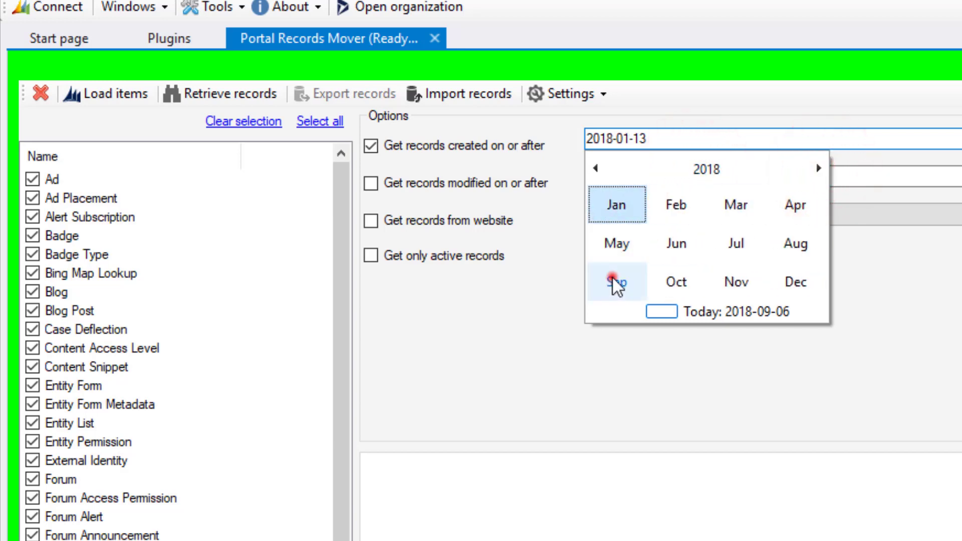
{"action": "left_click", "coordinate": [710, 227]}
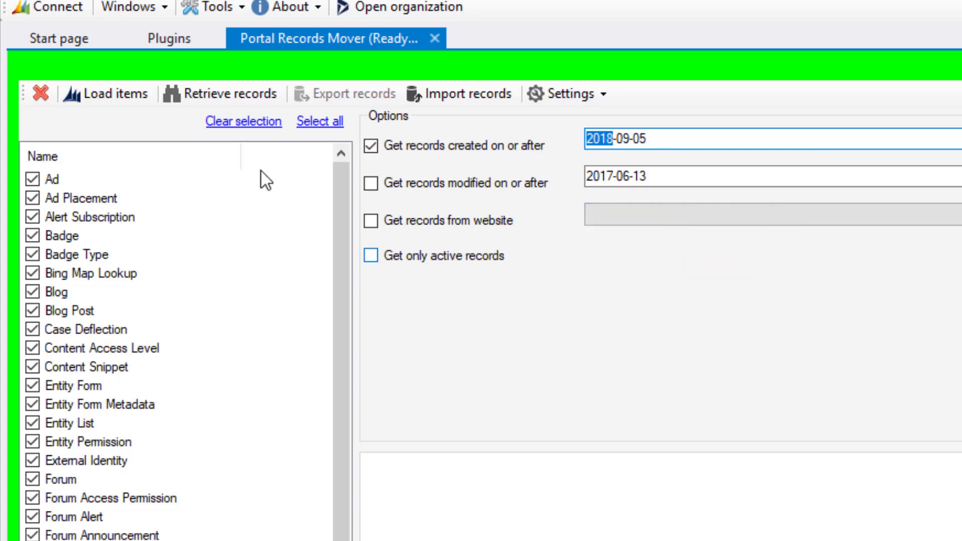
Retrieve the filtered portal records and check the Content Snippet results before returning to the plugin list.
{"action": "left_click", "coordinate": [220, 95]}
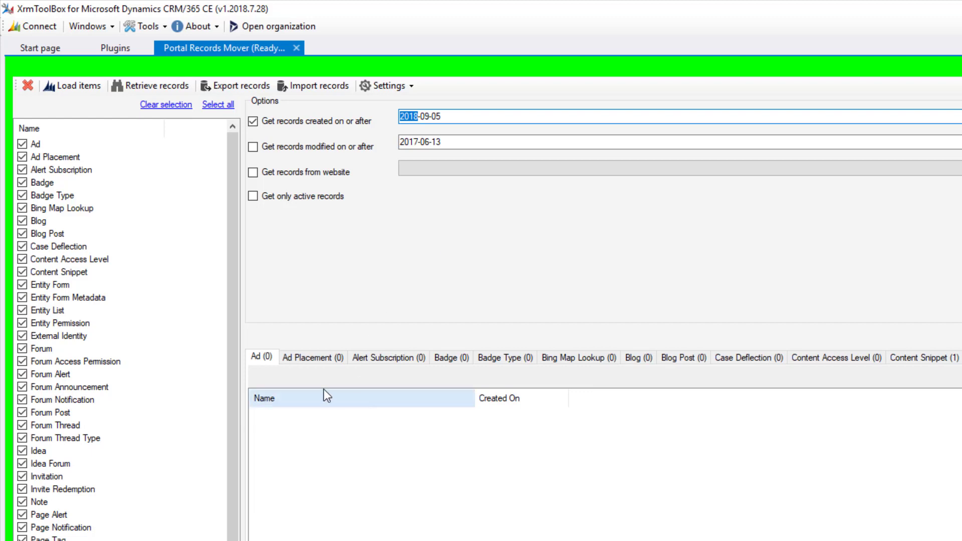
{"action": "left_click", "coordinate": [910, 357]}
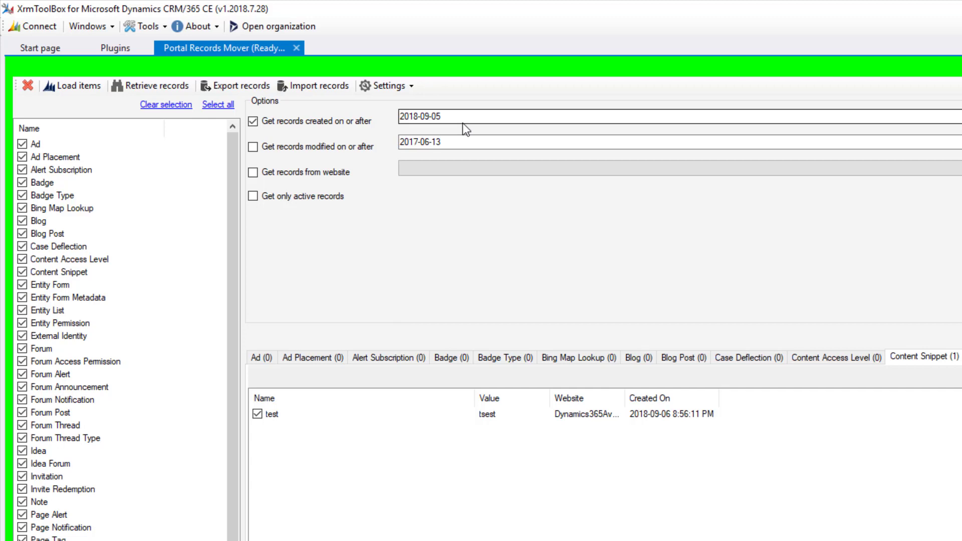
{"action": "left_click", "coordinate": [114, 48]}
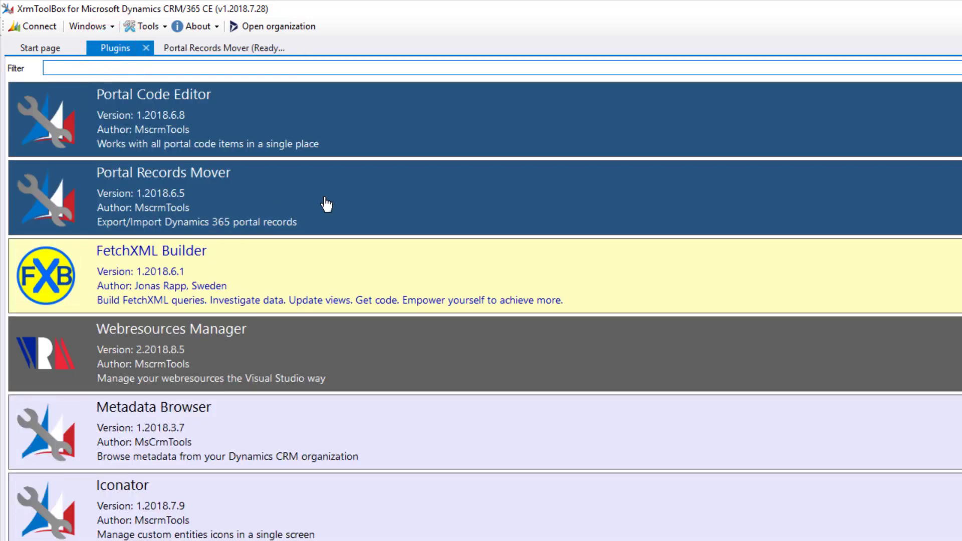